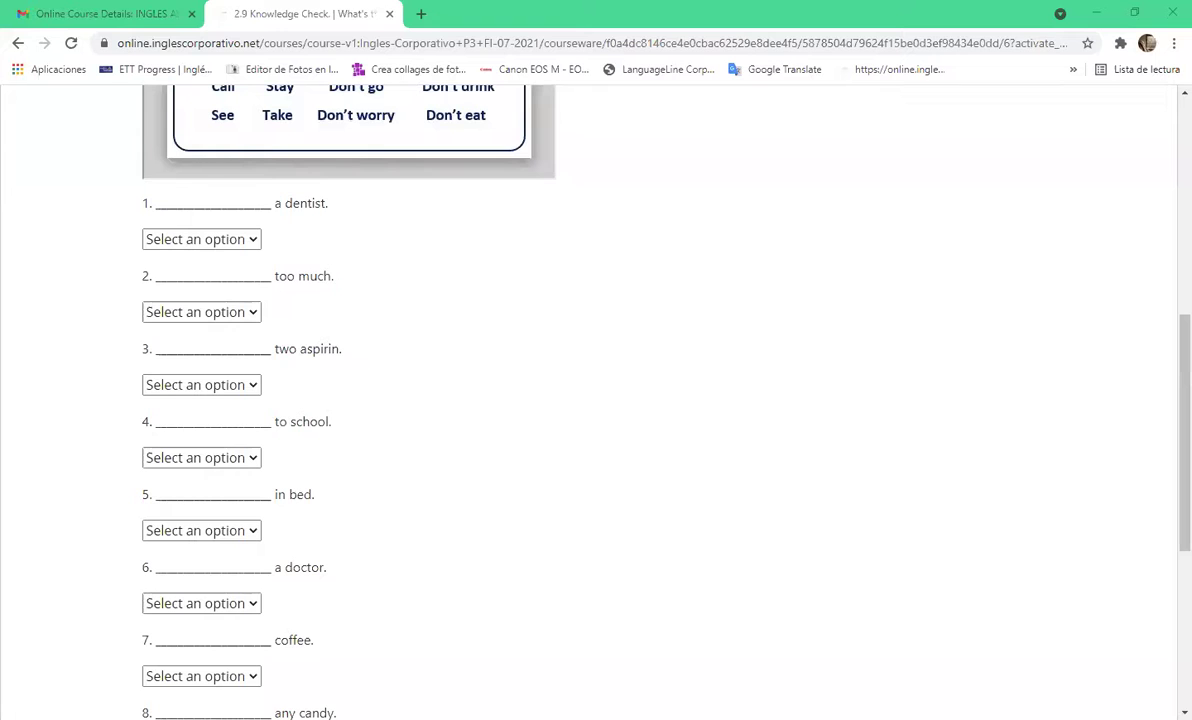
Answer sentence 1 of the Knowledge Check ("a dentist") with "Call" and sentence 2 ("too much") with "Don't worry"
{"action": "scroll", "coordinate": [96, 513], "scroll_direction": "up", "scroll_amount": 4}
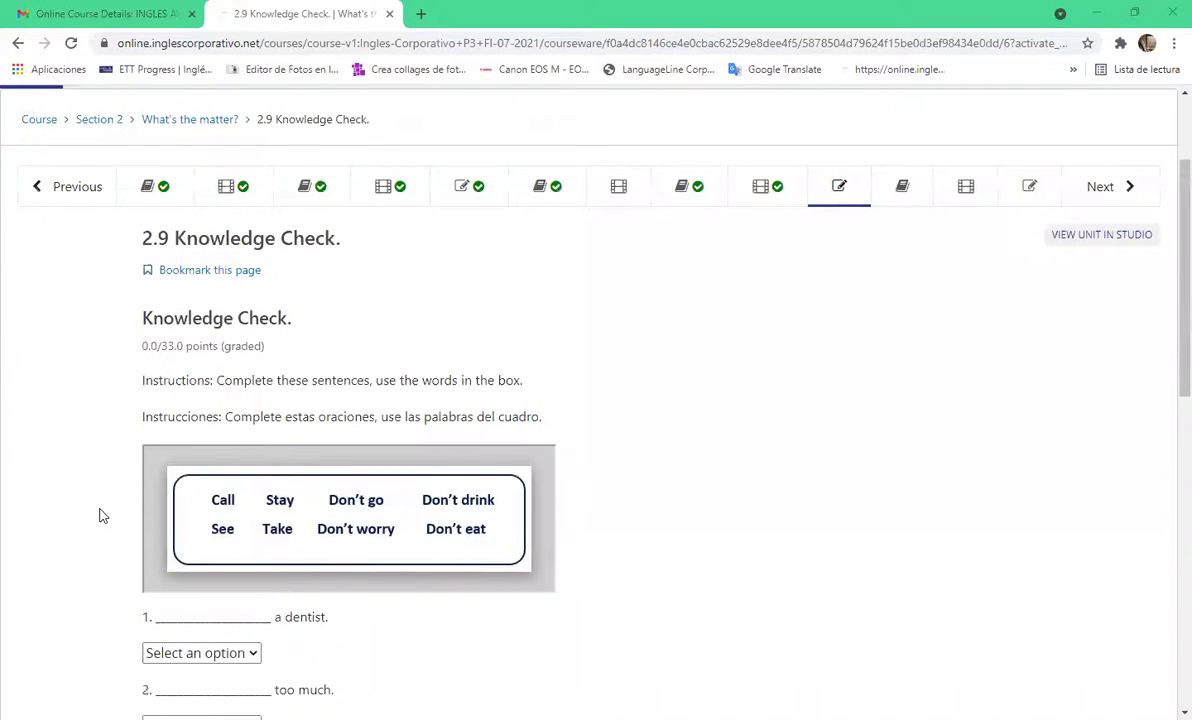
{"action": "scroll", "coordinate": [99, 515], "scroll_direction": "down", "scroll_amount": 1}
{"action": "mouse_move", "coordinate": [141, 497]}
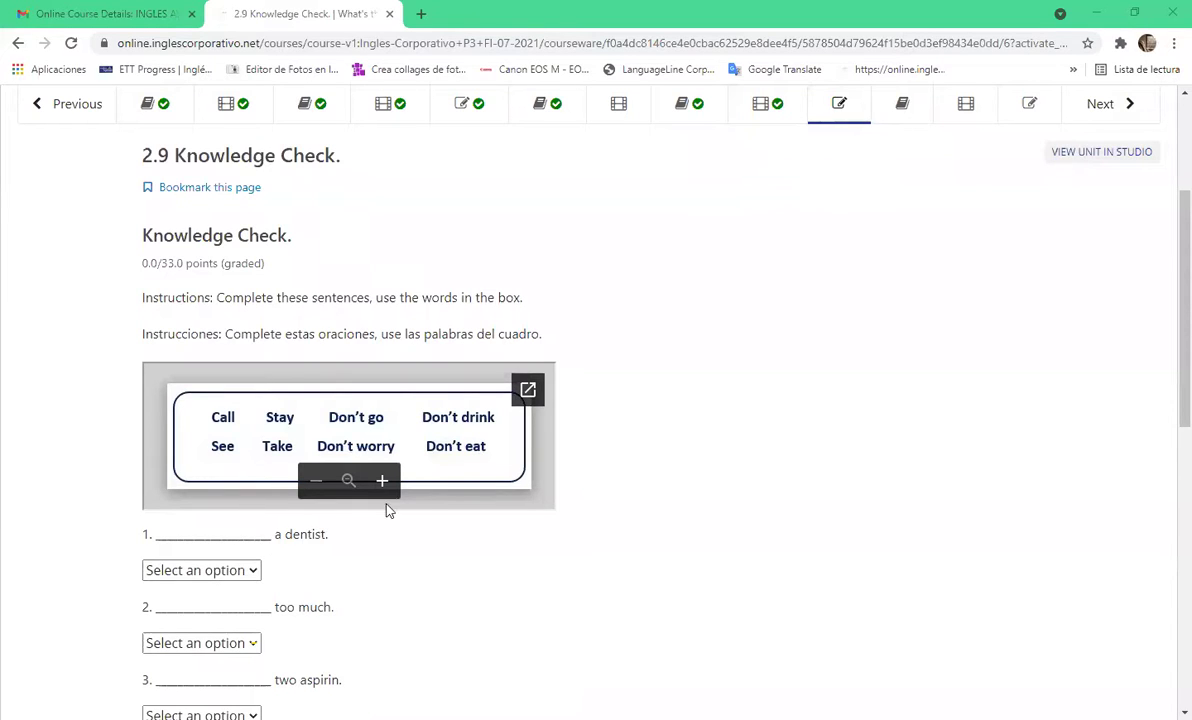
{"action": "scroll", "coordinate": [439, 512], "scroll_direction": "down", "scroll_amount": 3}
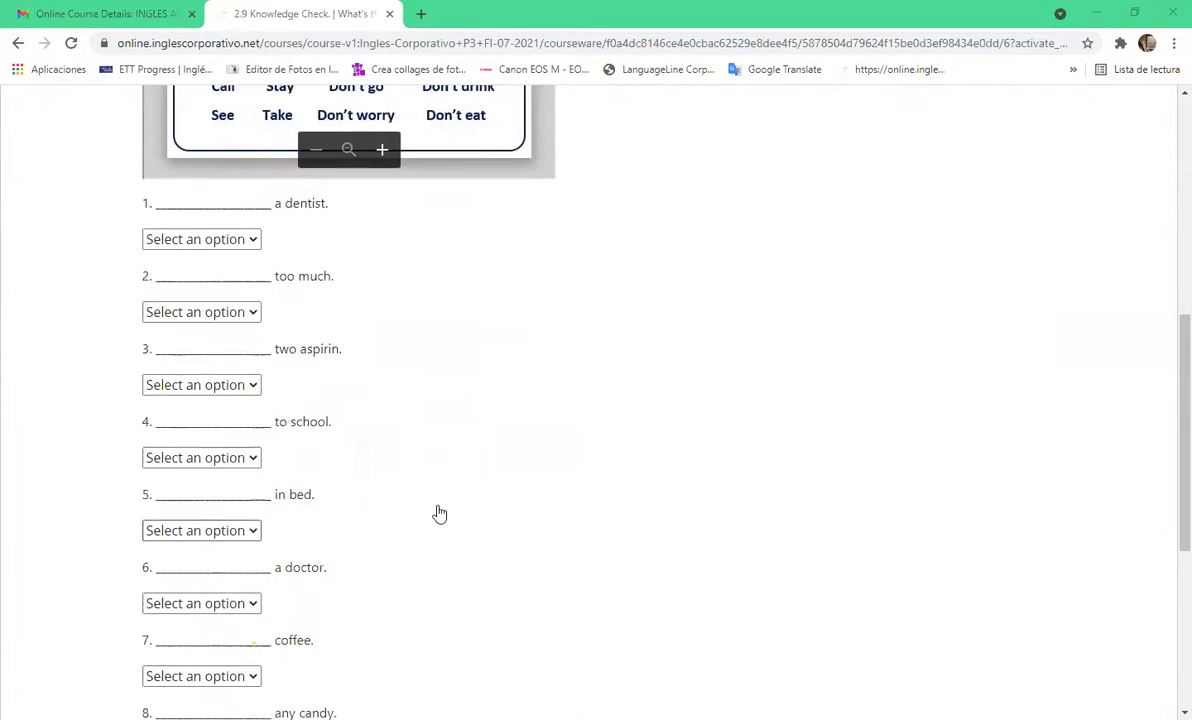
{"action": "left_click", "coordinate": [255, 241]}
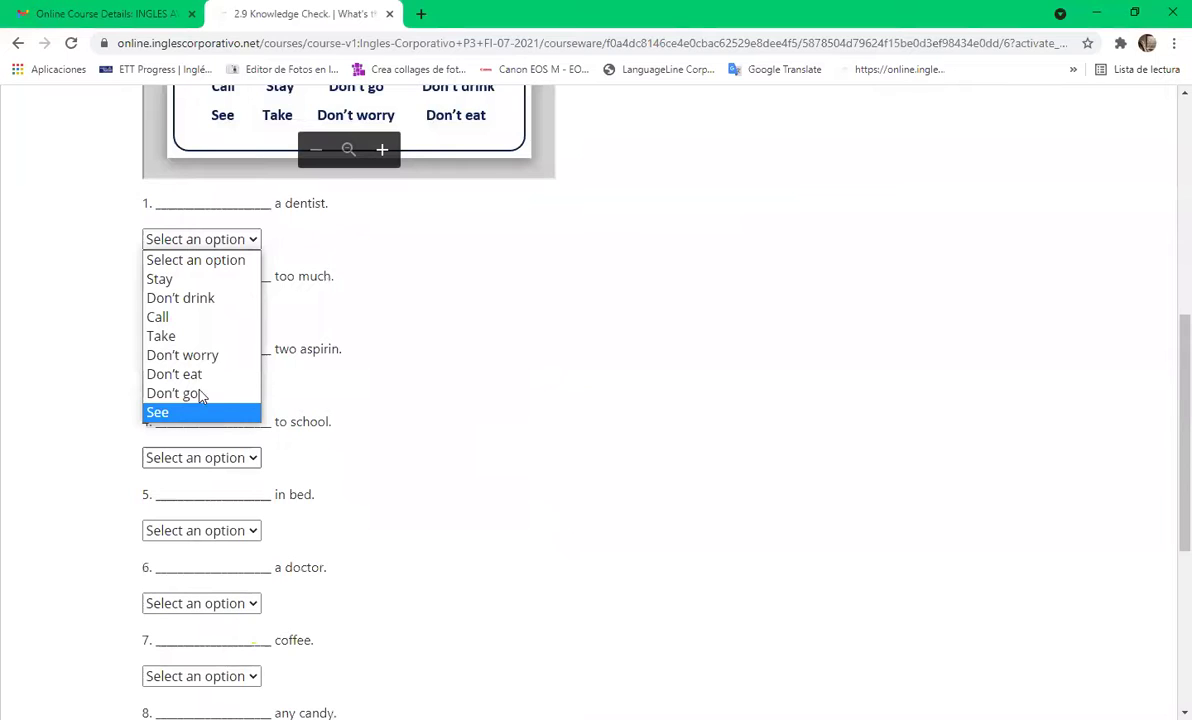
{"action": "left_click", "coordinate": [198, 318]}
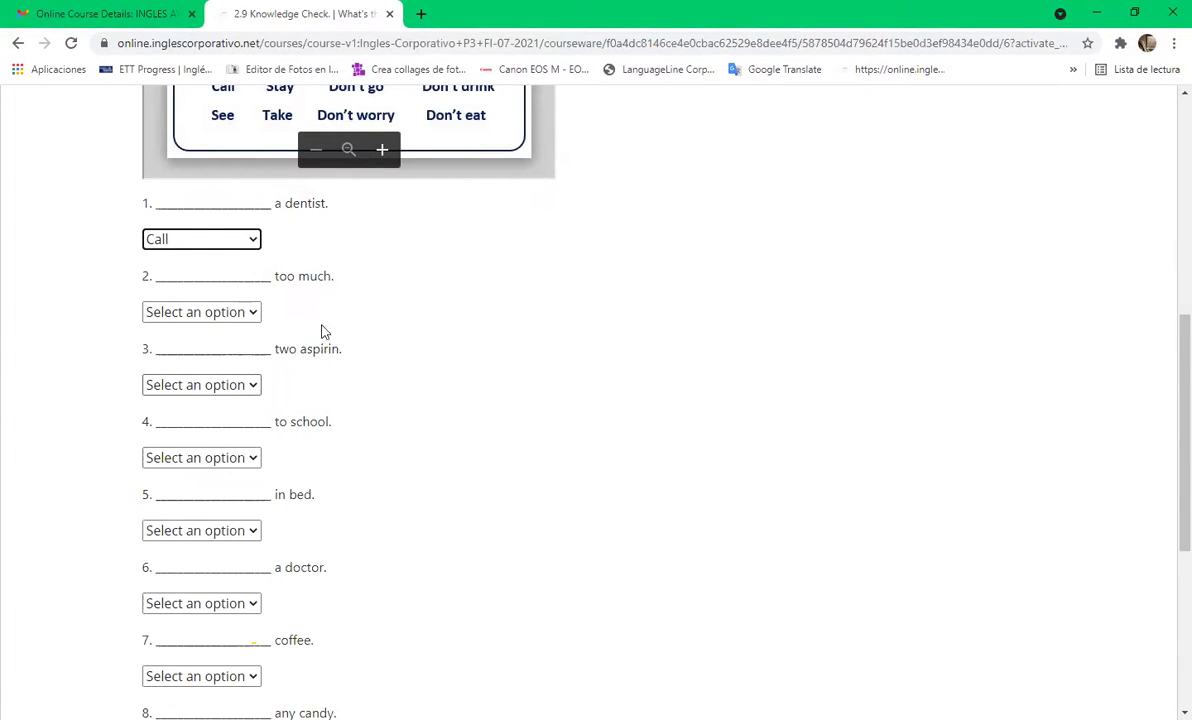
{"action": "left_click", "coordinate": [240, 313]}
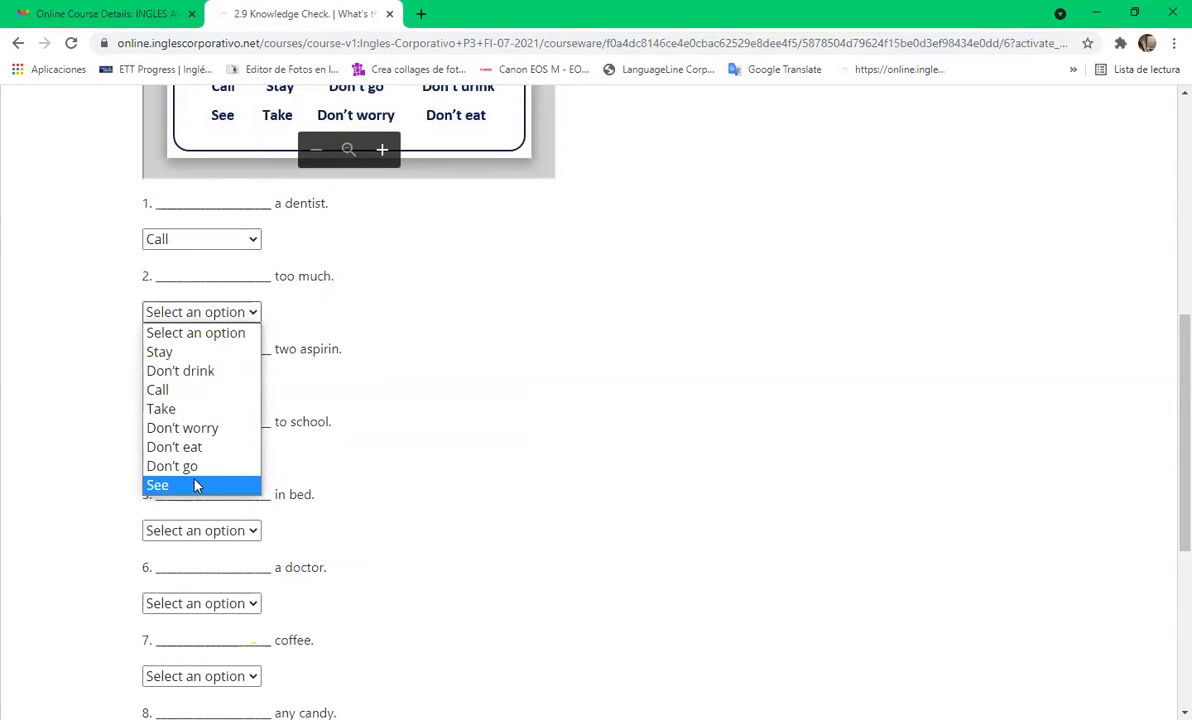
{"action": "left_click", "coordinate": [188, 427]}
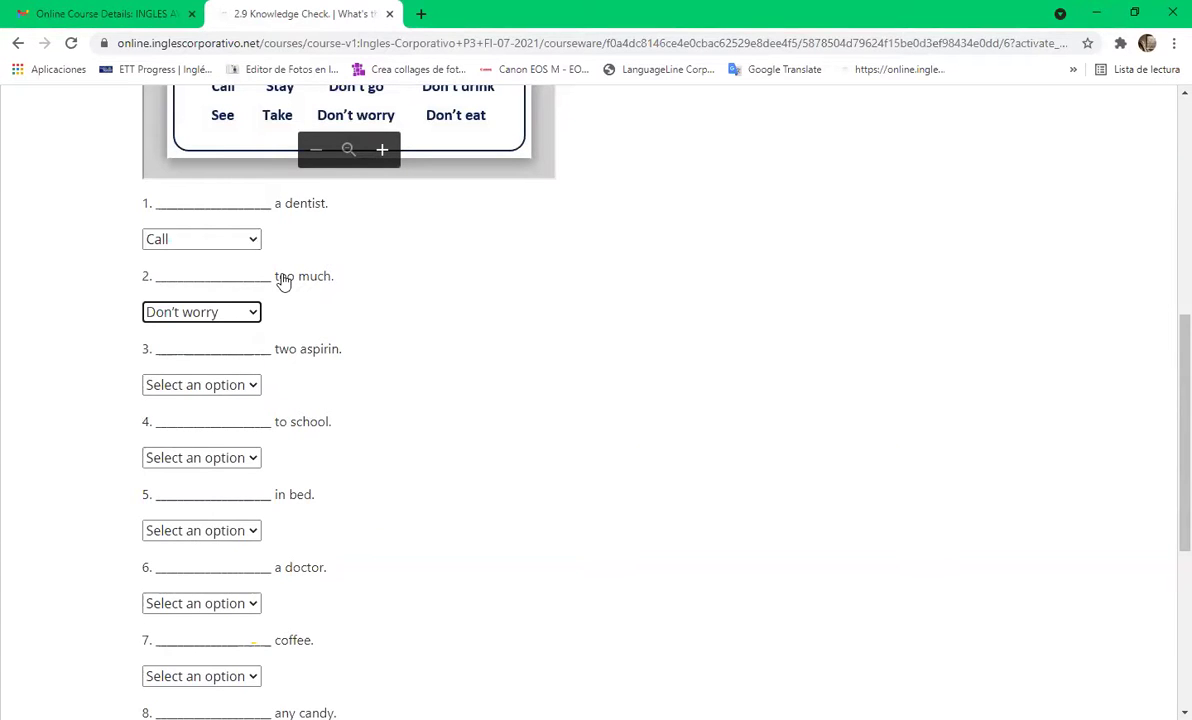
Complete sentence 3 ("two aspirin") with "Take" and sentence 4 ("to school") with "Don't go"
{"action": "left_click", "coordinate": [252, 386]}
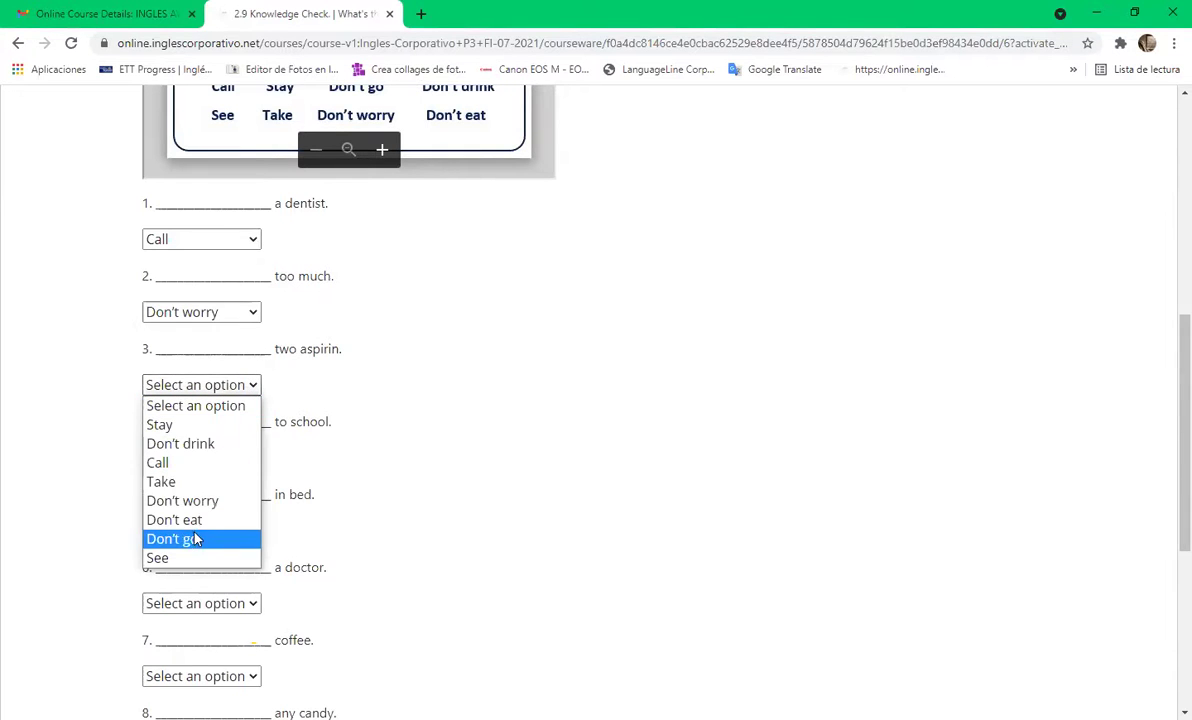
{"action": "left_click", "coordinate": [192, 482]}
{"action": "left_click", "coordinate": [320, 450]}
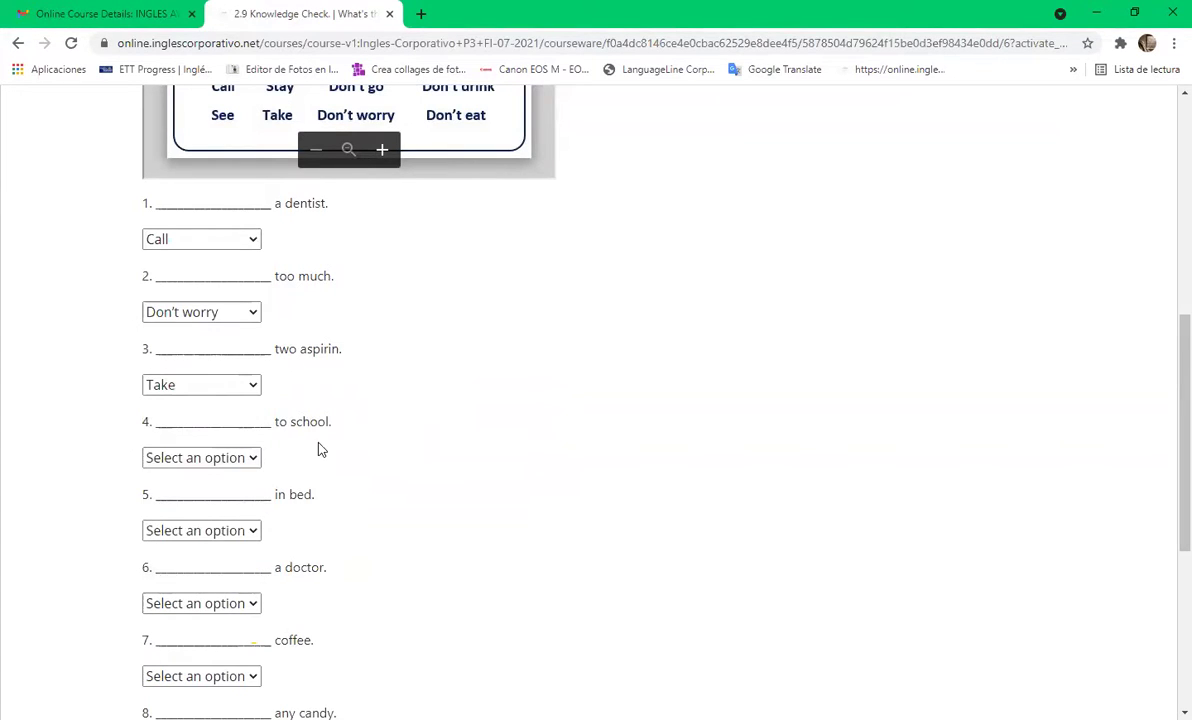
{"action": "left_click", "coordinate": [215, 457]}
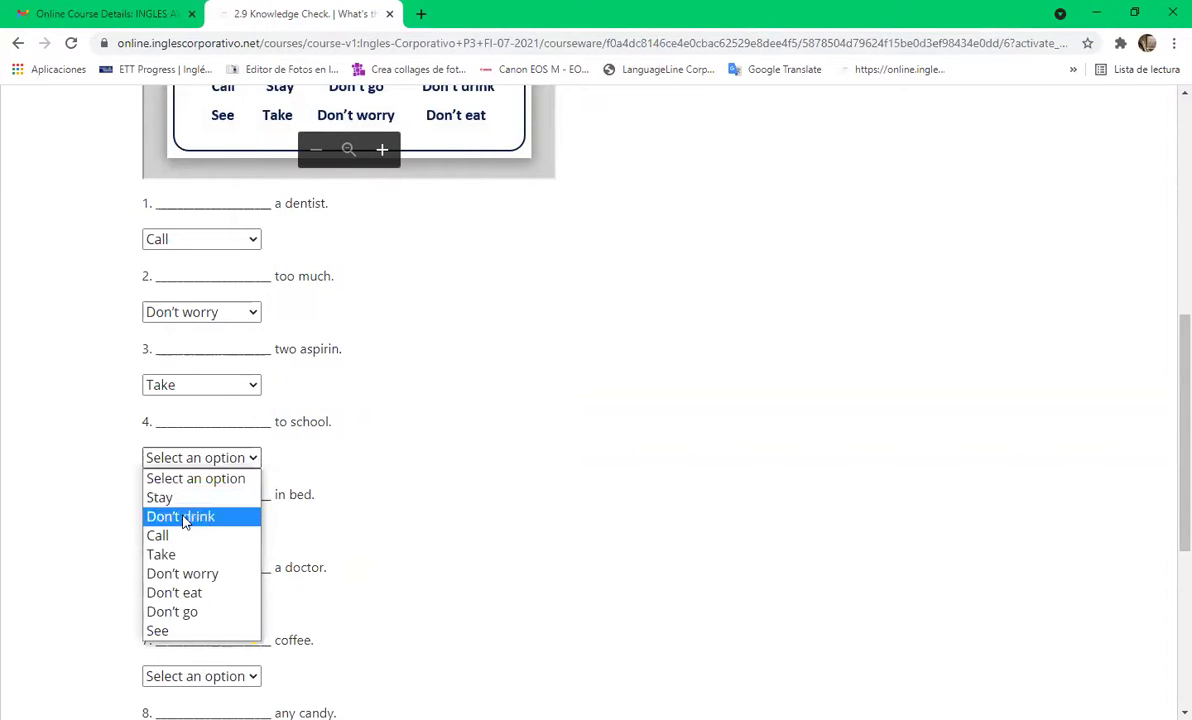
{"action": "left_click", "coordinate": [194, 613]}
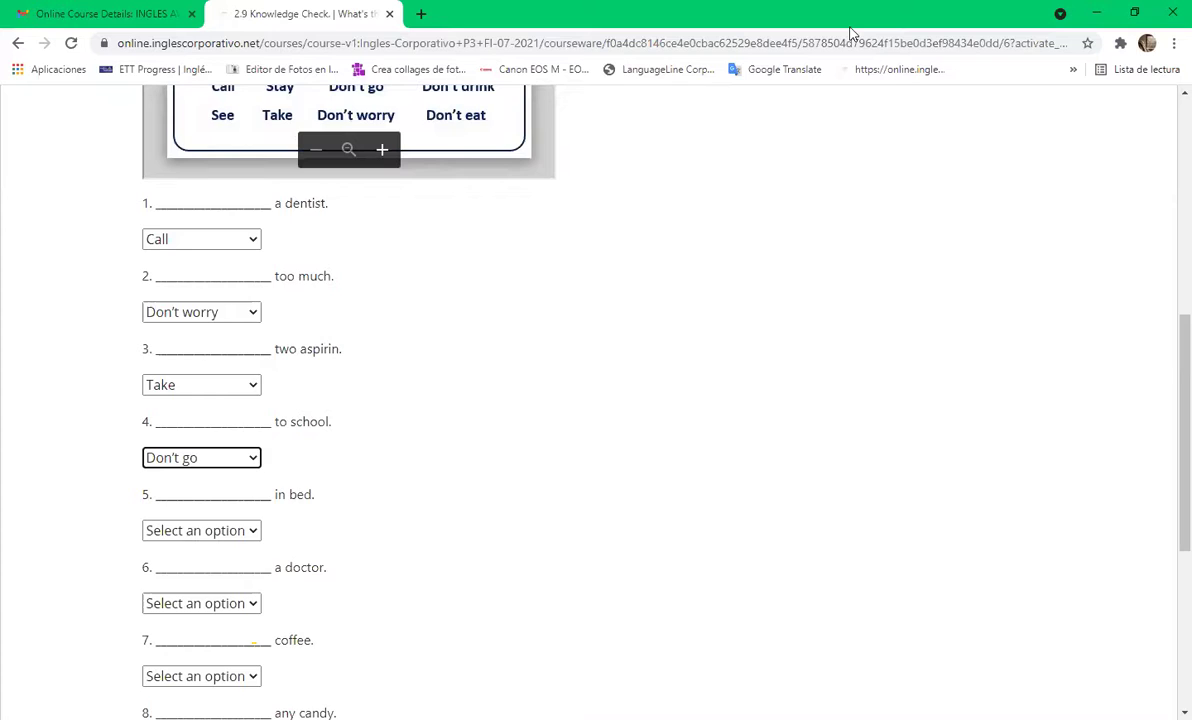
Choose "Stay" for sentence 5 ("in bed") and "See" for sentence 6 ("a doctor")
{"action": "scroll", "coordinate": [72, 482], "scroll_direction": "down", "scroll_amount": 2}
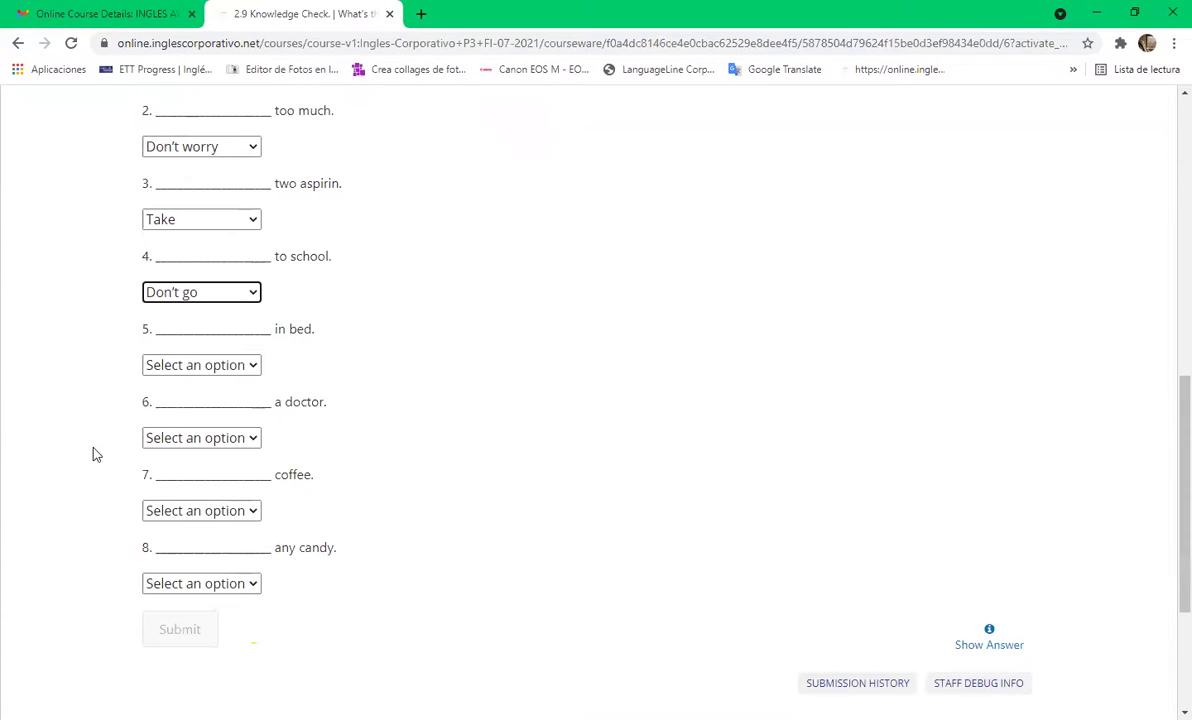
{"action": "left_click", "coordinate": [243, 366]}
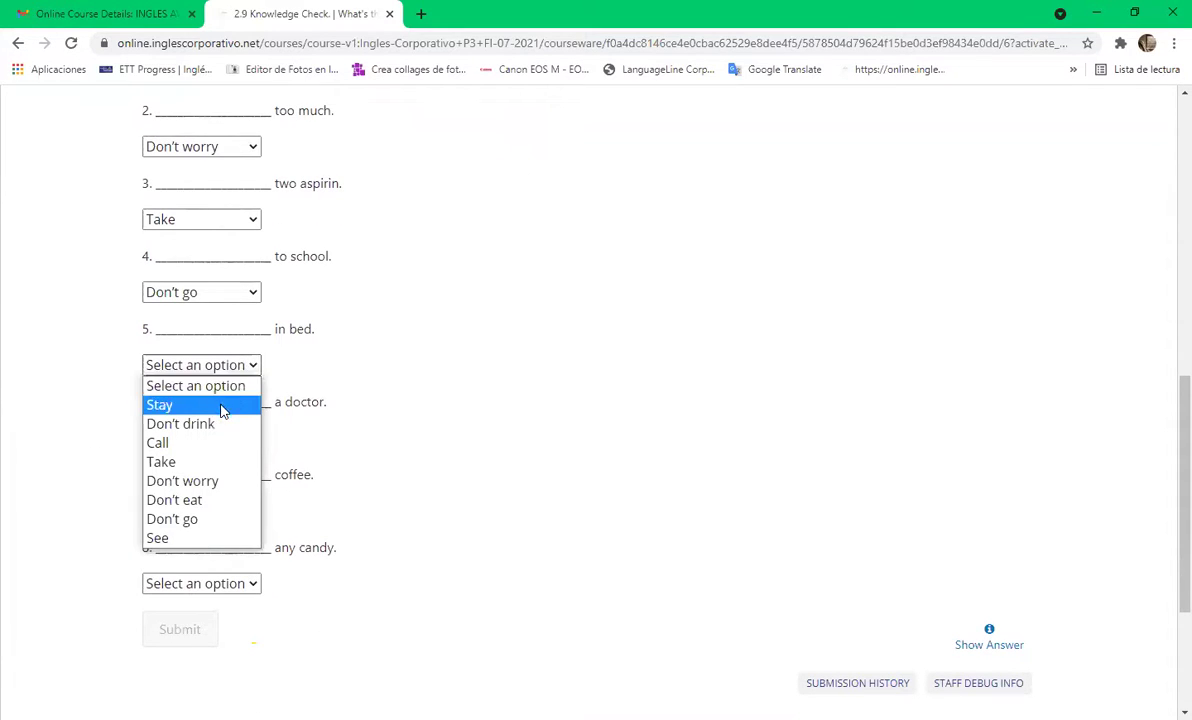
{"action": "left_click", "coordinate": [296, 326]}
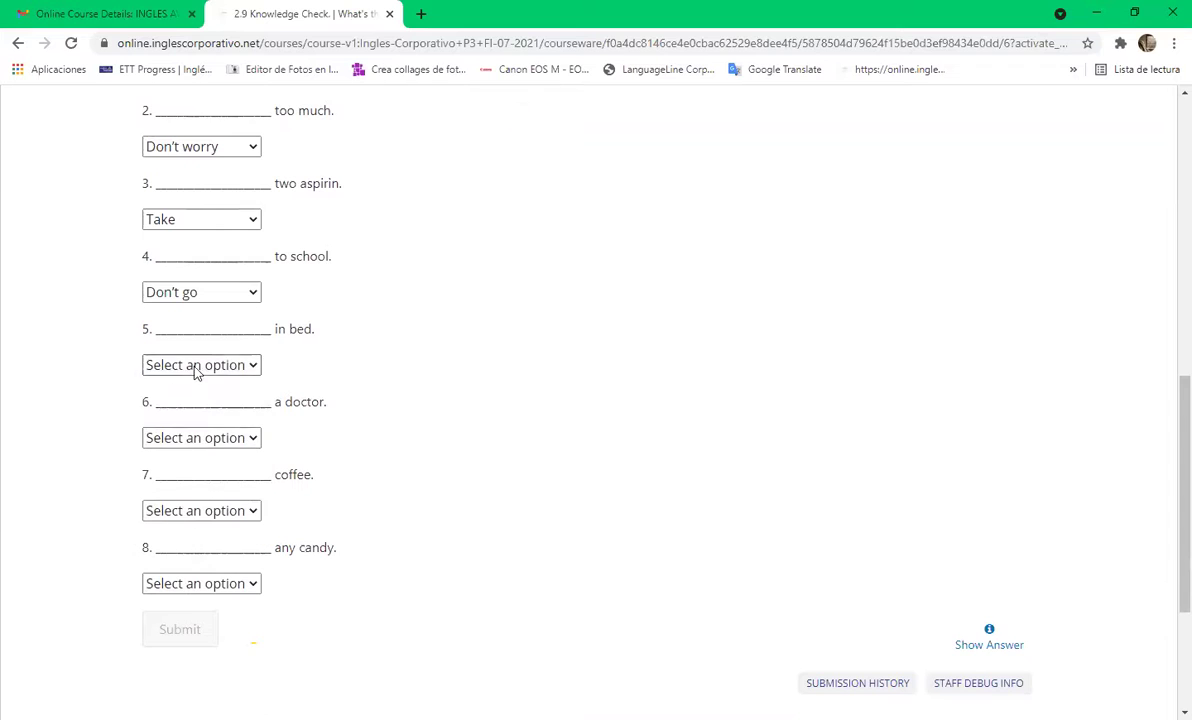
{"action": "left_click", "coordinate": [196, 370]}
{"action": "left_click", "coordinate": [172, 406]}
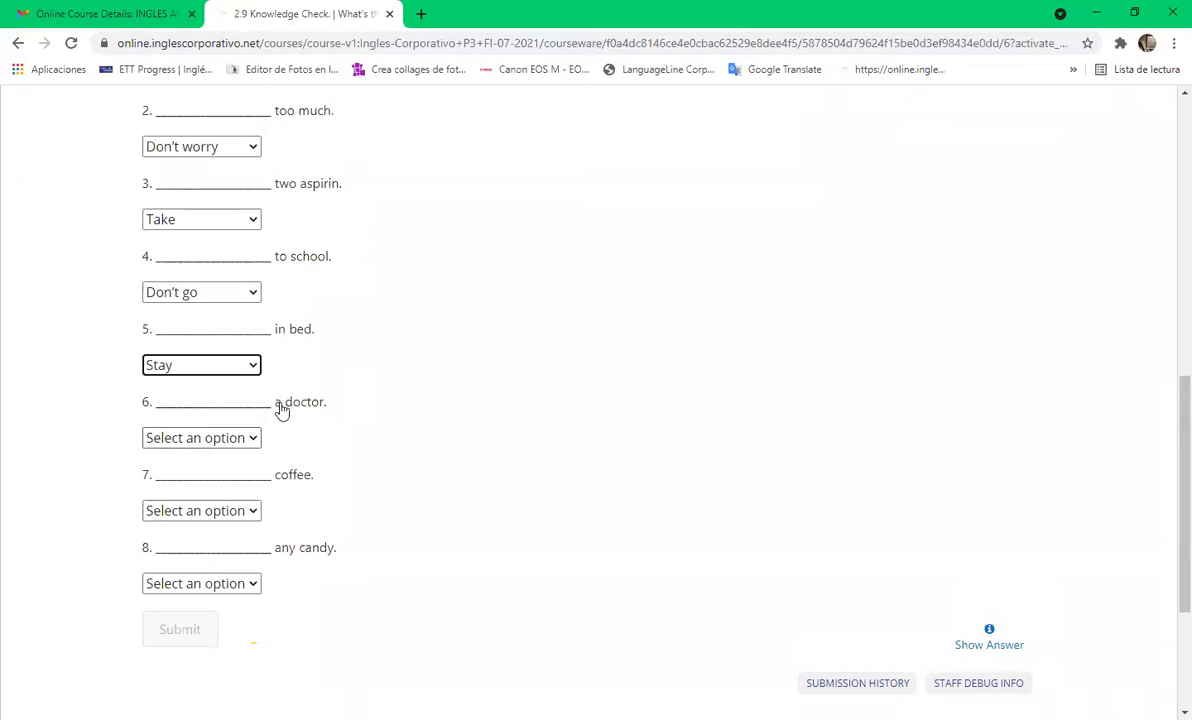
{"action": "left_click", "coordinate": [233, 440]}
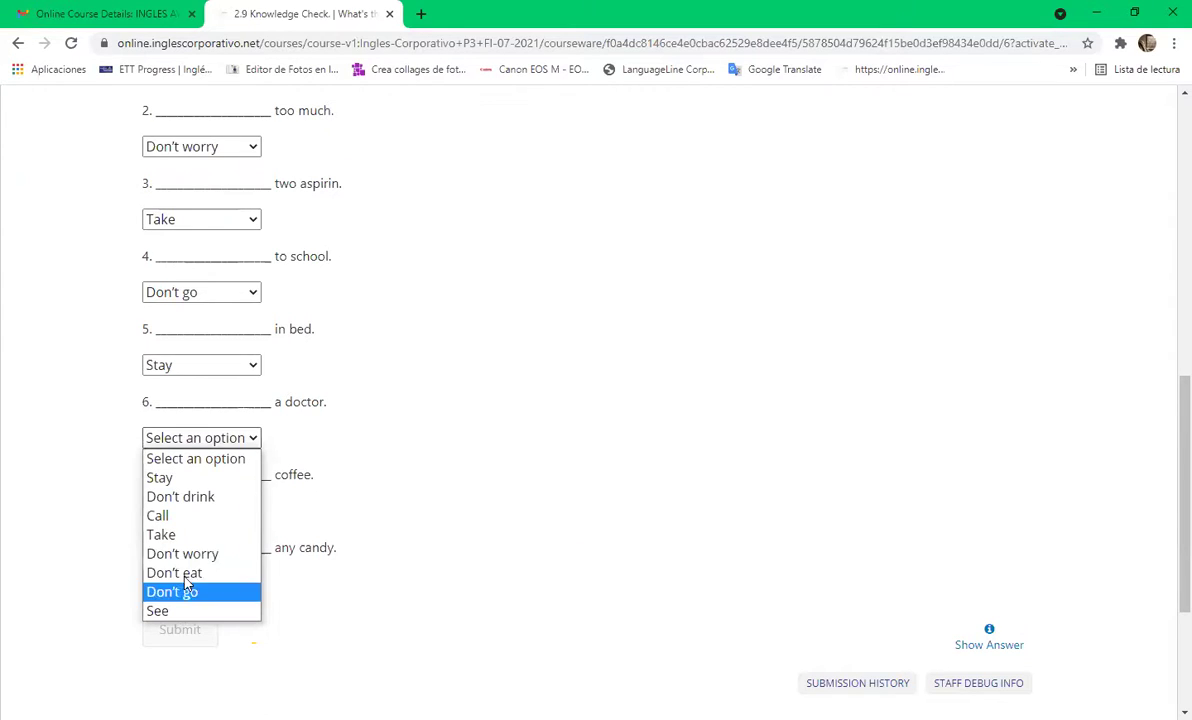
{"action": "left_click", "coordinate": [165, 610]}
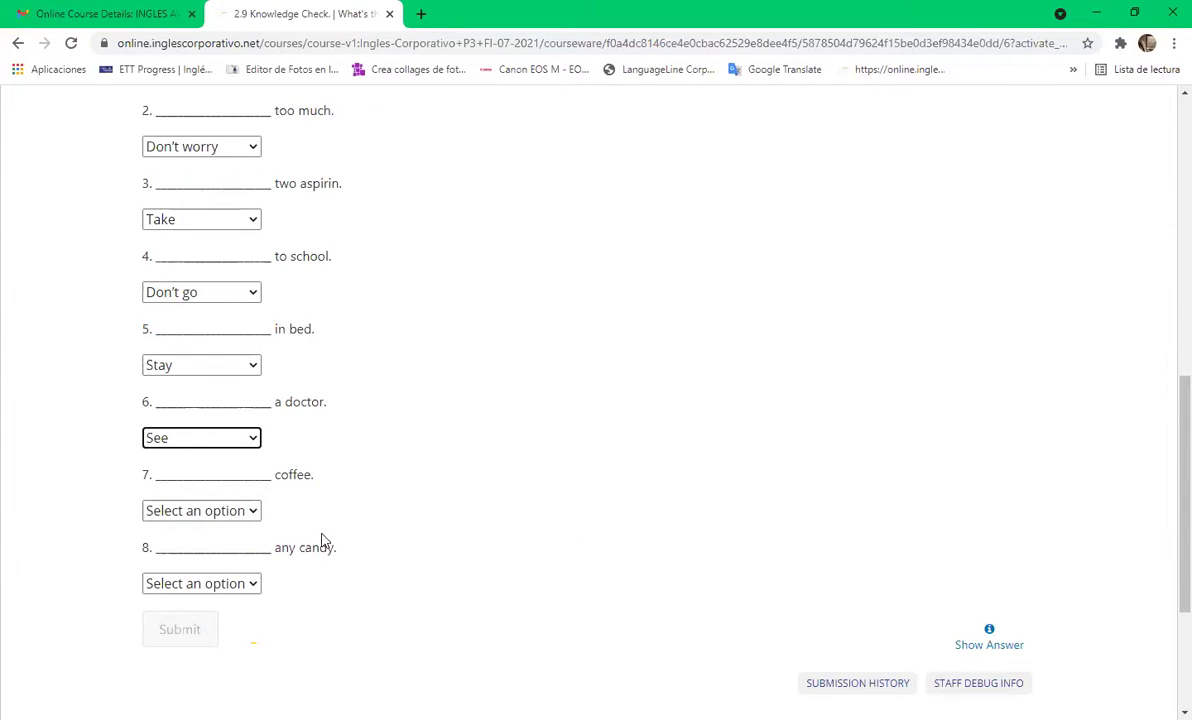
Fill in sentence 7 ("coffee") with "Don't drink" and sentence 8 ("any candy") with "Don't eat"
{"action": "left_click", "coordinate": [213, 512]}
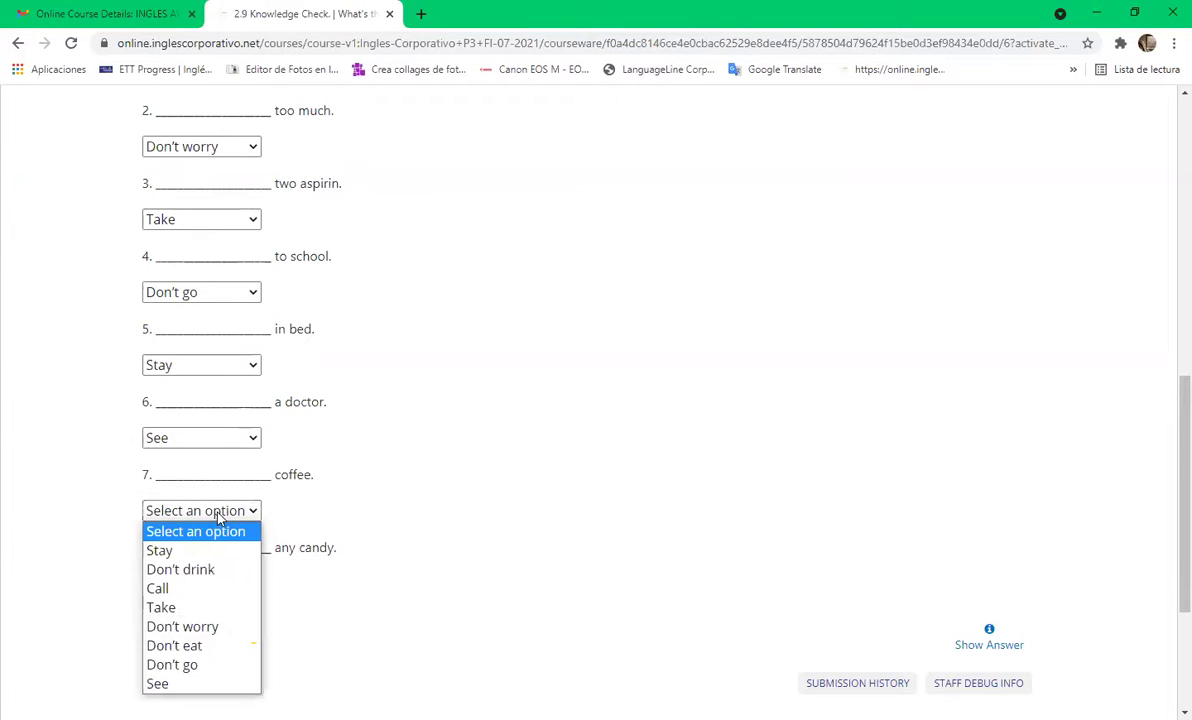
{"action": "left_click", "coordinate": [229, 572]}
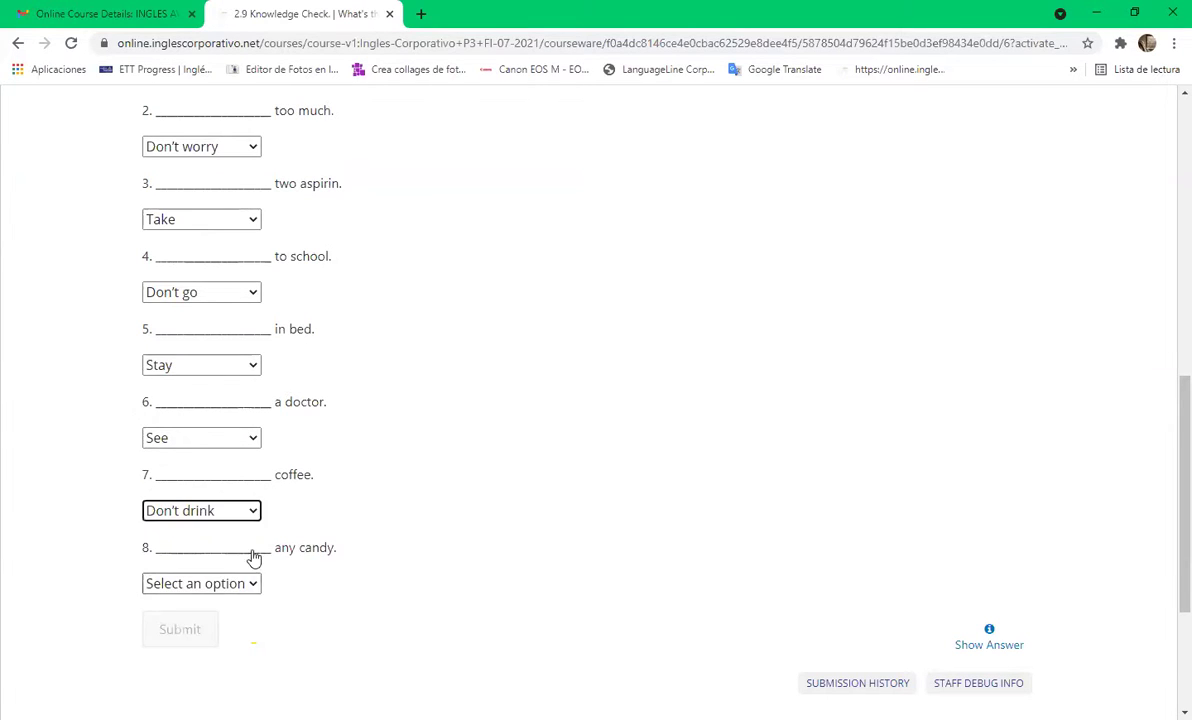
{"action": "scroll", "coordinate": [340, 494], "scroll_direction": "down", "scroll_amount": 2}
{"action": "scroll", "coordinate": [340, 494], "scroll_direction": "down", "scroll_amount": 2}
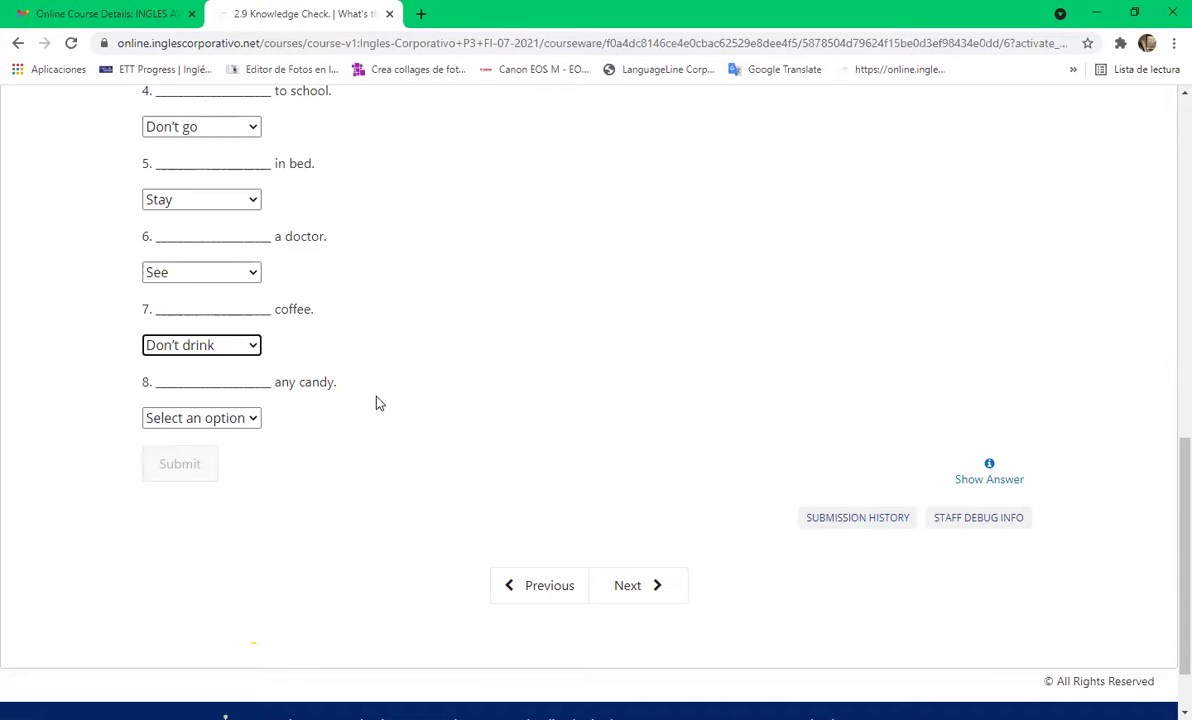
{"action": "left_click", "coordinate": [231, 420]}
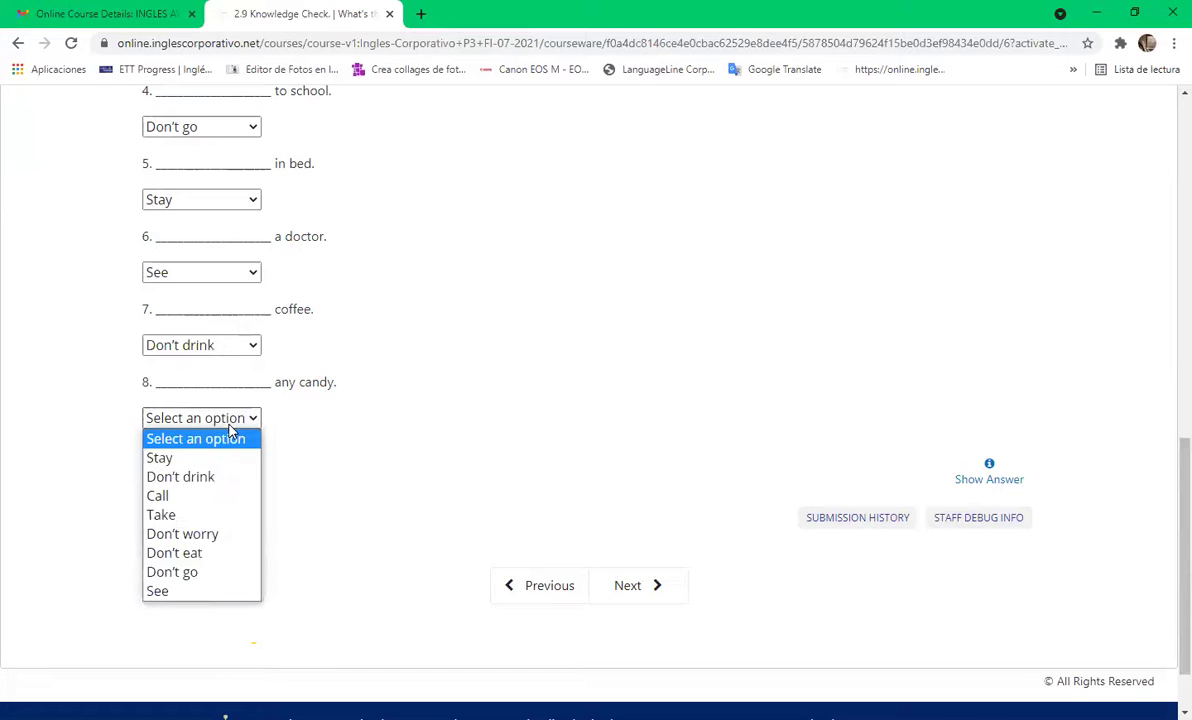
{"action": "left_click", "coordinate": [218, 553]}
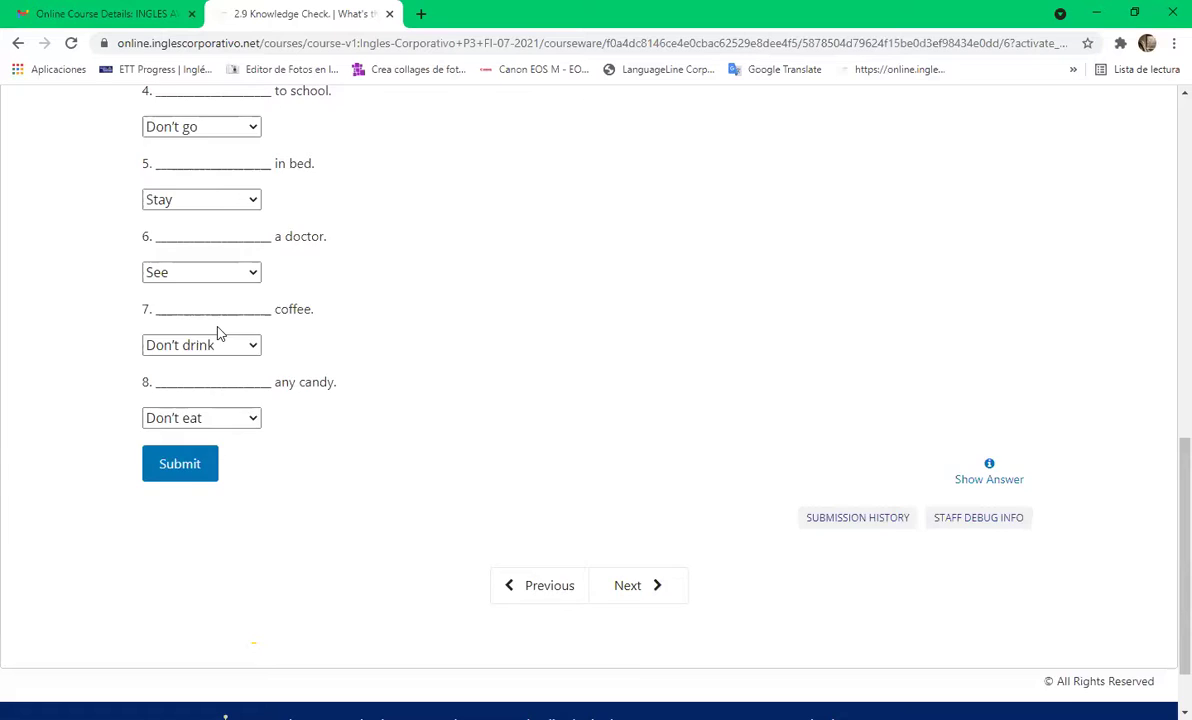
Go to unit 2.10 Lesson Objective and read the objective in English and Spanish
{"action": "scroll", "coordinate": [793, 266], "scroll_direction": "up", "scroll_amount": 8}
{"action": "left_click", "coordinate": [841, 271]}
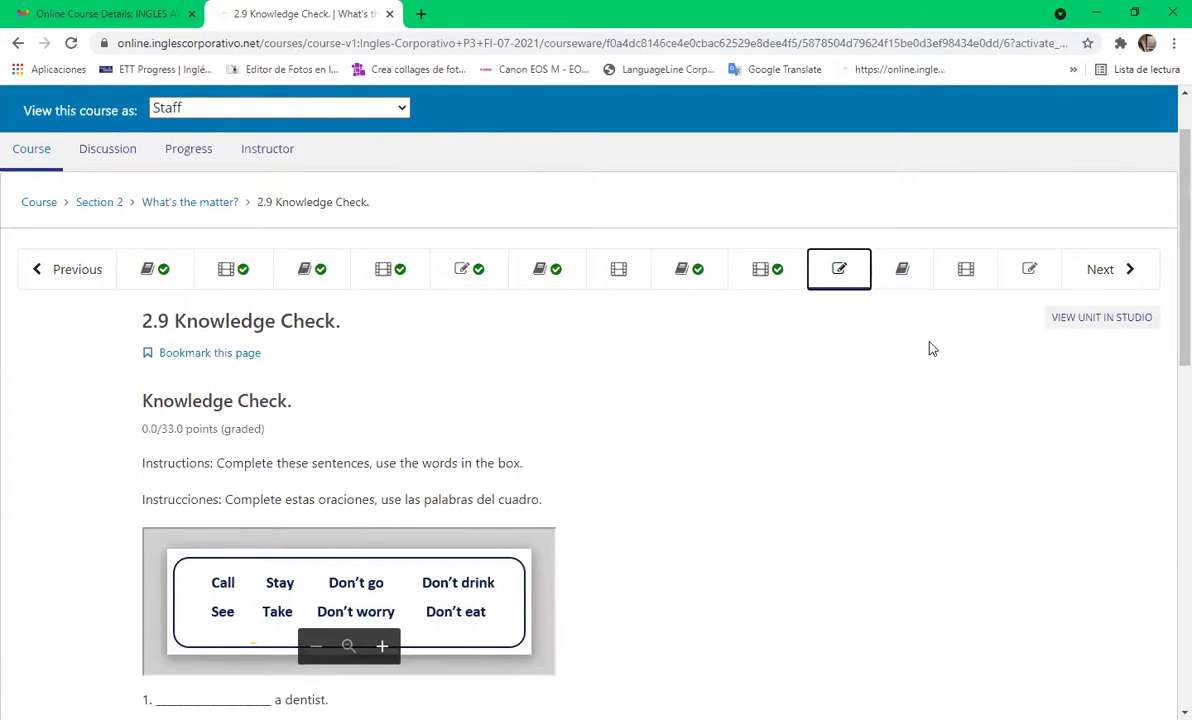
{"action": "left_click", "coordinate": [904, 273]}
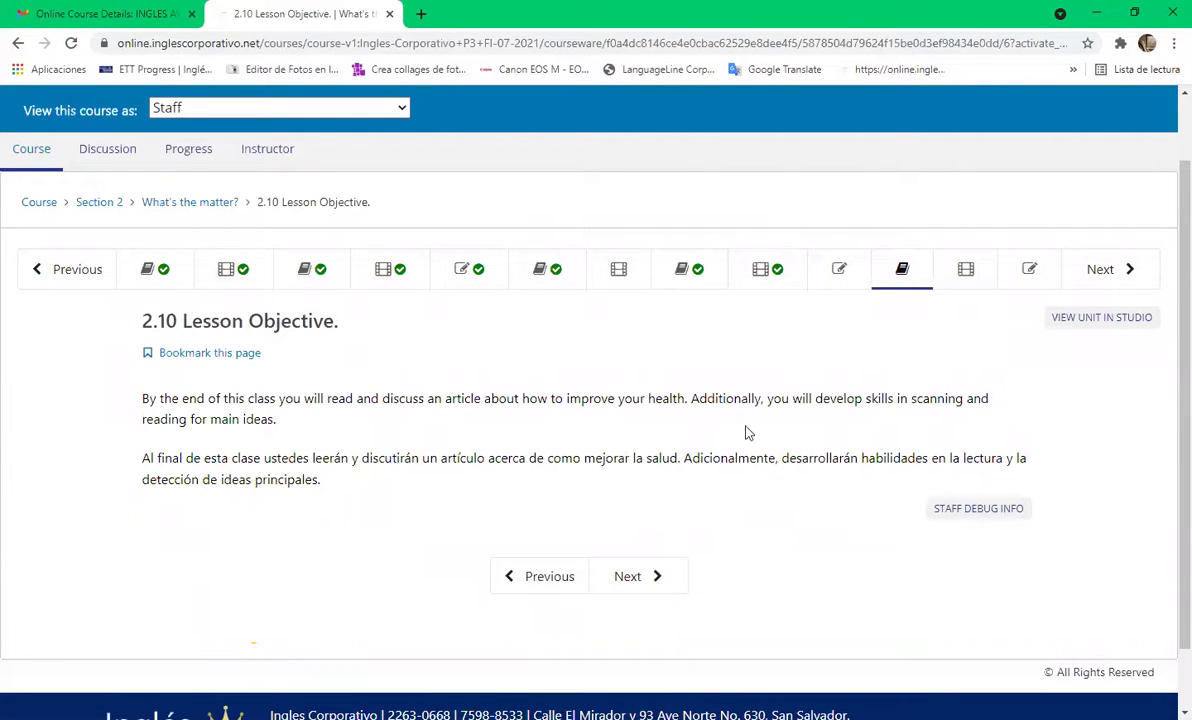
{"action": "scroll", "coordinate": [417, 357], "scroll_direction": "down", "scroll_amount": 1}
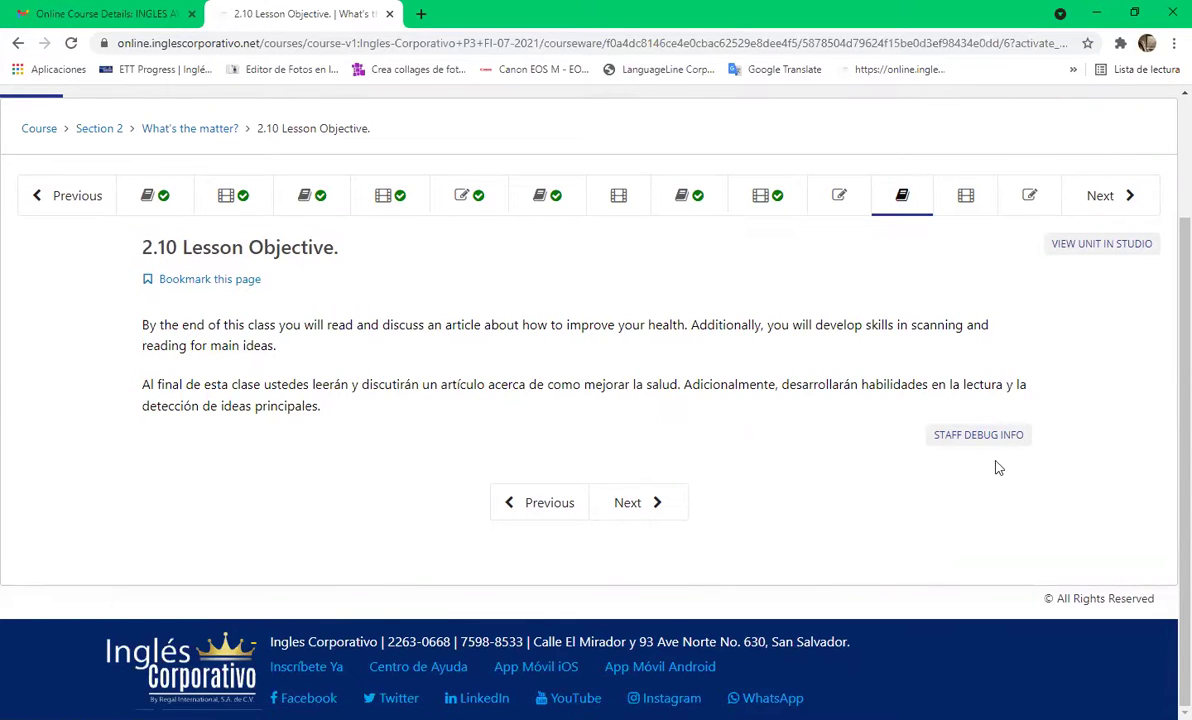
Open unit 2.11 Reading: 10 Simple ways to improve your health and start playing its video
{"action": "left_click", "coordinate": [967, 197]}
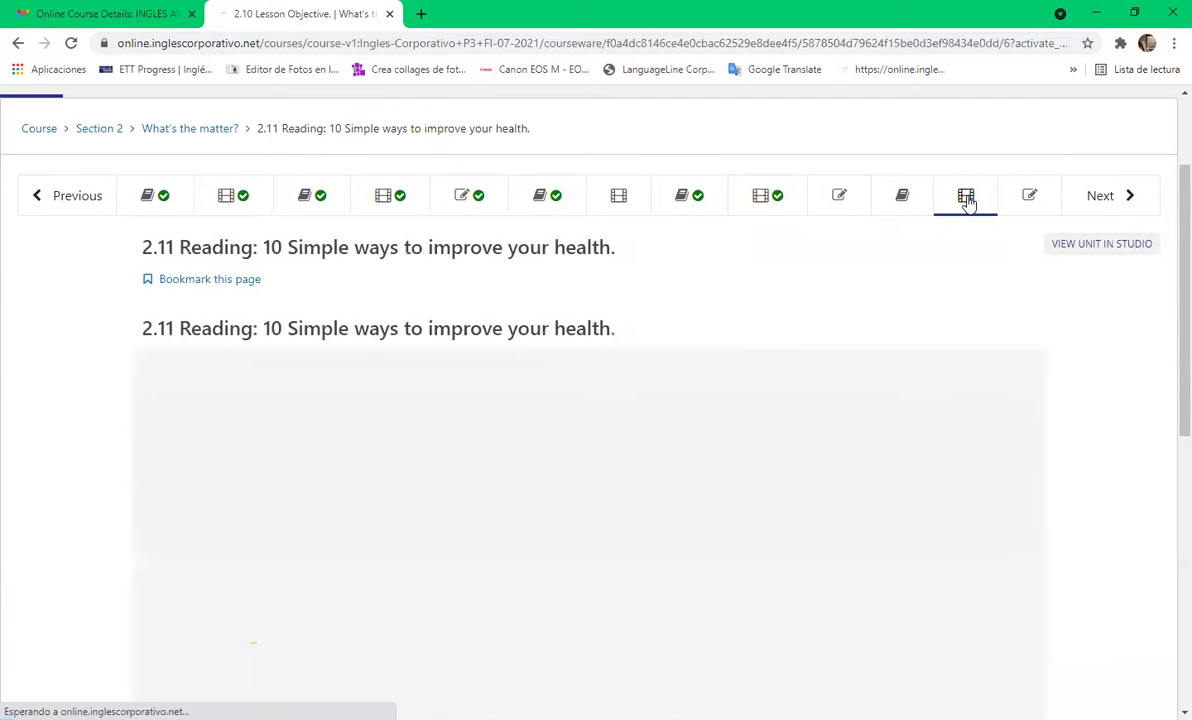
{"action": "scroll", "coordinate": [668, 360], "scroll_direction": "down", "scroll_amount": 3}
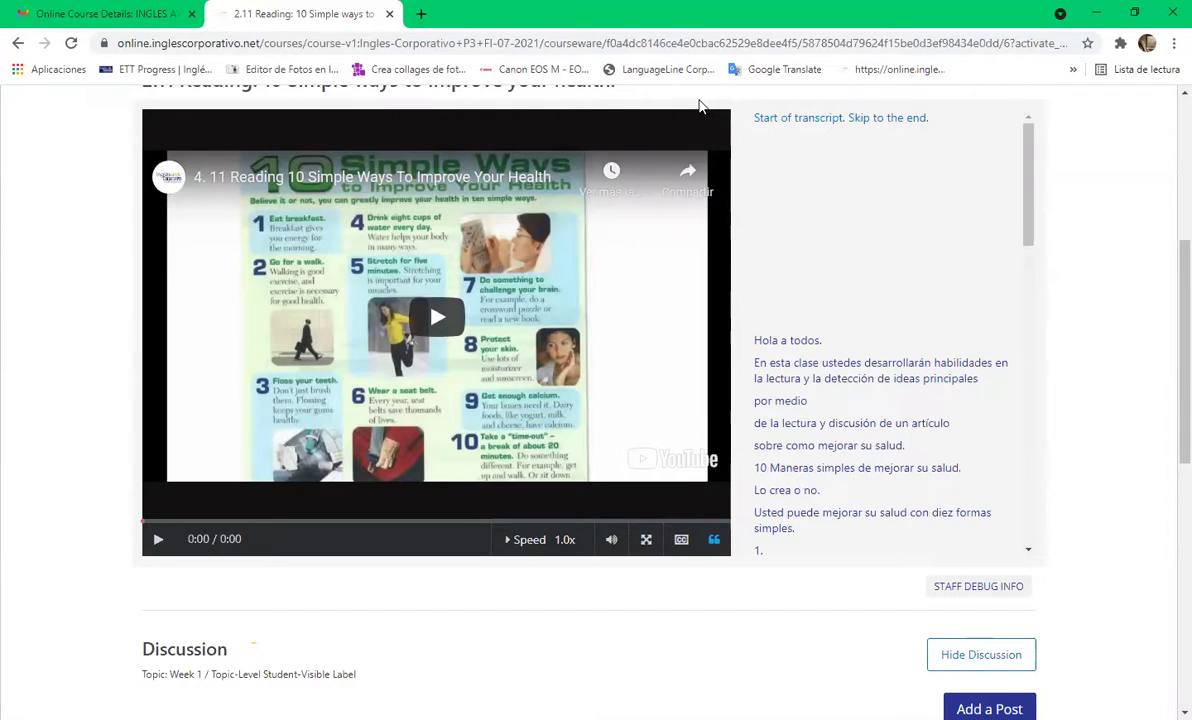
{"action": "left_click", "coordinate": [158, 539]}
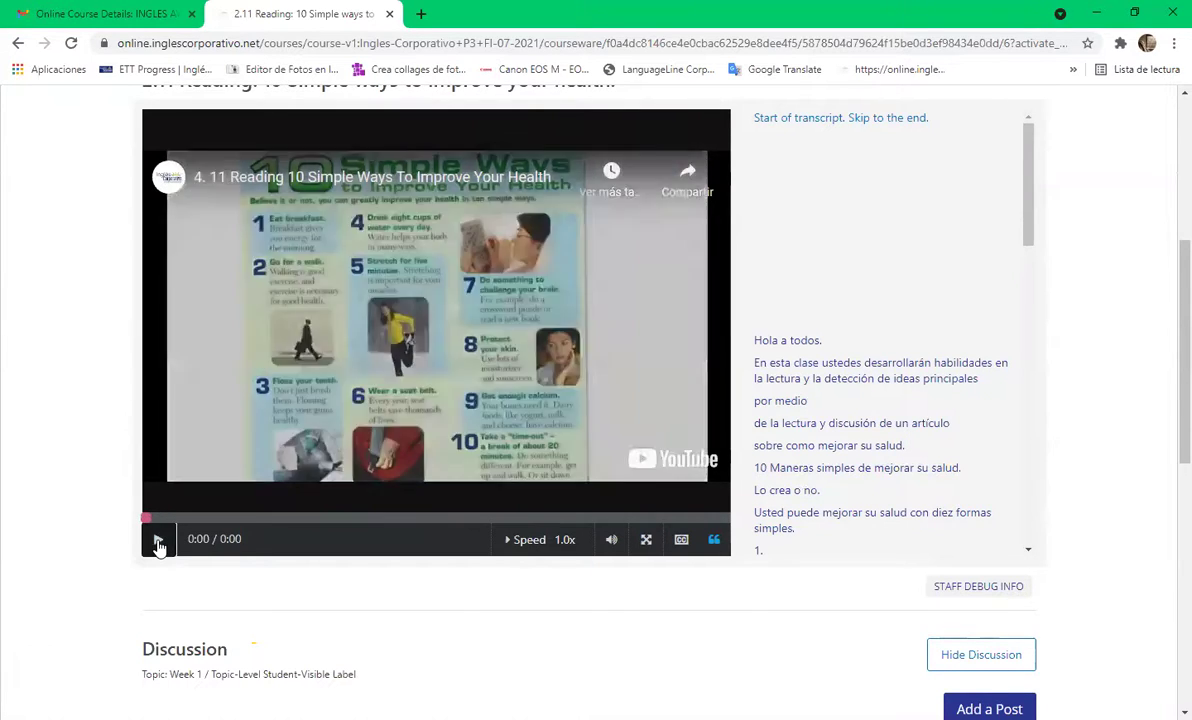